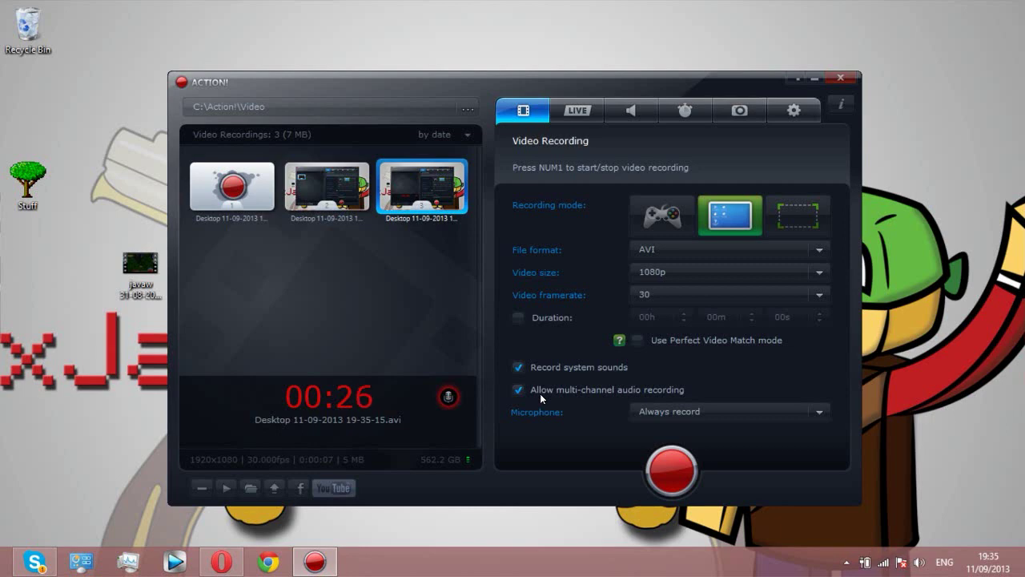
Step: Switch to Opera and open the Mirillis online store to check the price of Action!
{"action": "left_click", "coordinate": [222, 561]}
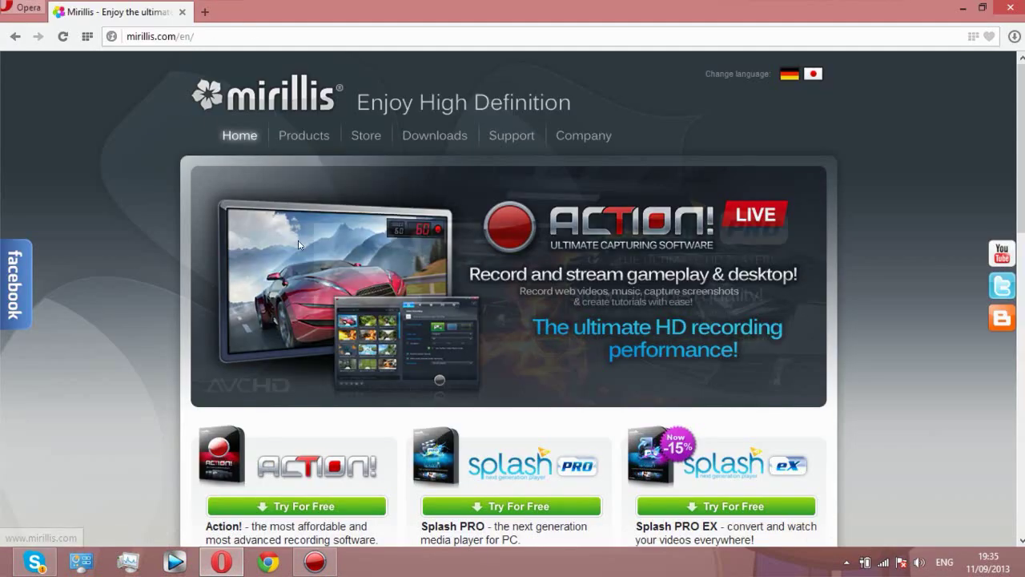
{"action": "mouse_move", "coordinate": [366, 138]}
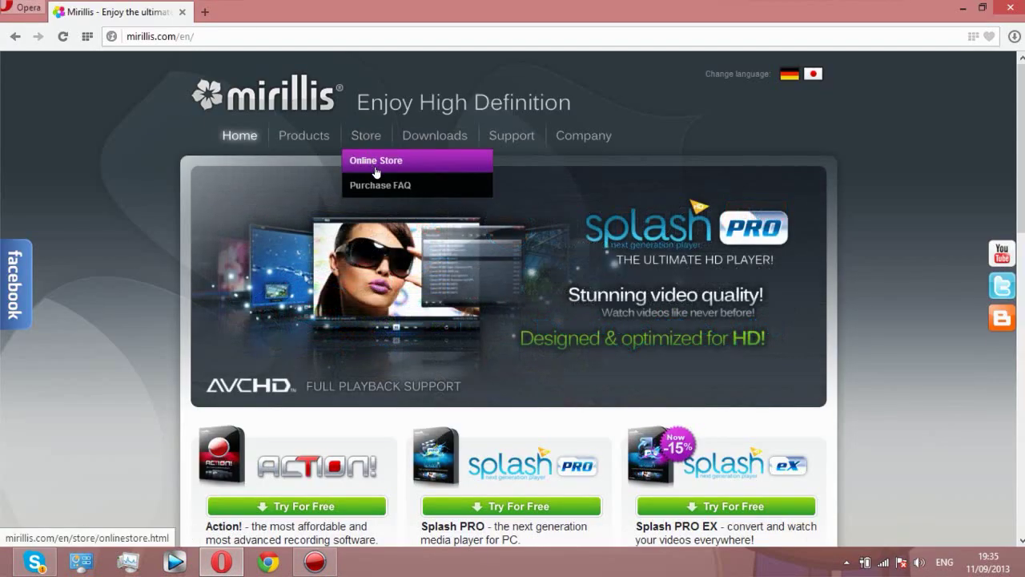
{"action": "left_click", "coordinate": [378, 164]}
{"action": "scroll", "coordinate": [378, 164], "scroll_direction": "down", "scroll_amount": 4}
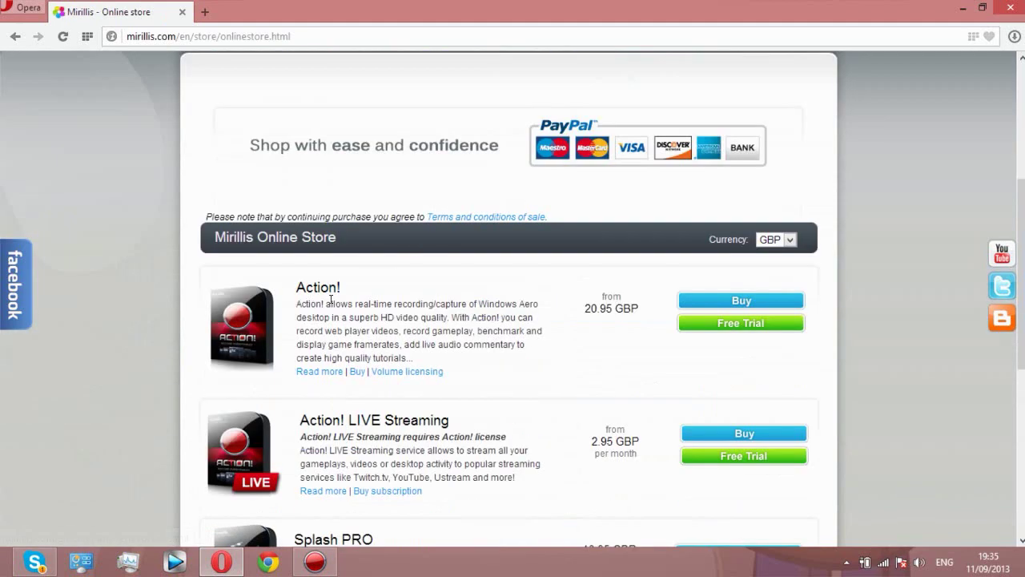
{"action": "double_click", "coordinate": [350, 290]}
{"action": "left_click", "coordinate": [581, 318]}
{"action": "left_click_drag", "start_coordinate": [579, 310], "coordinate": [640, 311]}
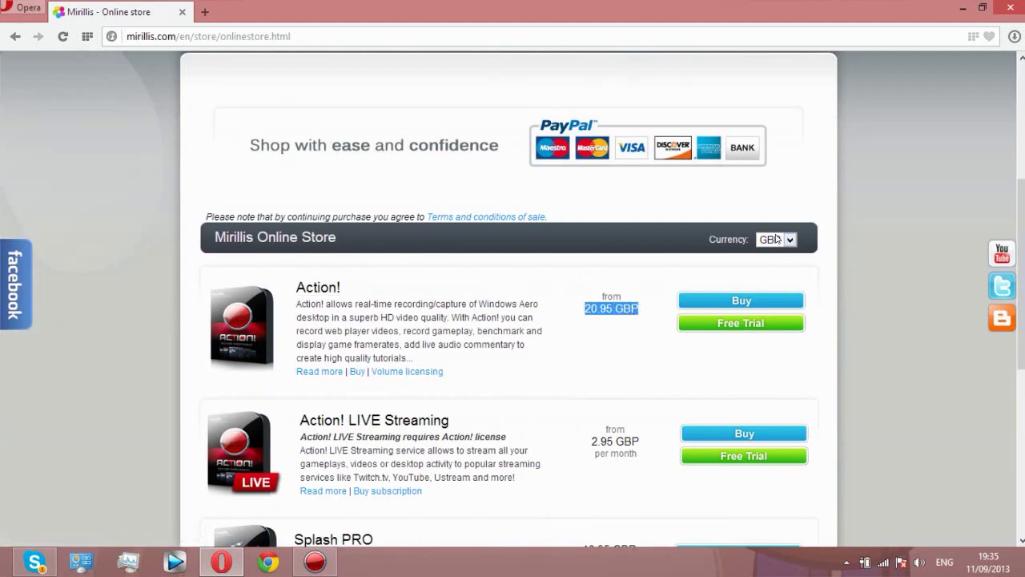
Step: Examine the currency choices offered for prices in the Mirillis online store
{"action": "left_click", "coordinate": [779, 240]}
{"action": "left_click", "coordinate": [775, 253]}
{"action": "mouse_move", "coordinate": [579, 309]}
{"action": "left_mouse_down"}
{"action": "mouse_move", "coordinate": [637, 311]}
{"action": "mouse_move", "coordinate": [585, 310]}
{"action": "left_mouse_up"}
{"action": "left_click", "coordinate": [761, 242]}
{"action": "left_click", "coordinate": [769, 278]}
Step: Review the other products and prices in the store, and return to the Action! description and price
{"action": "scroll", "coordinate": [614, 259], "scroll_direction": "down", "scroll_amount": 2}
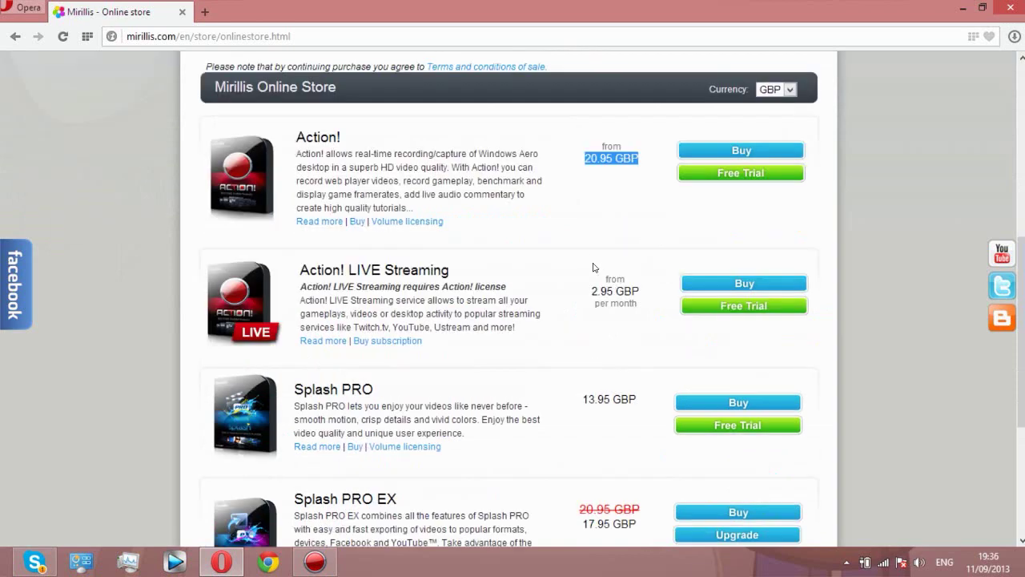
{"action": "scroll", "coordinate": [510, 256], "scroll_direction": "down", "scroll_amount": 3}
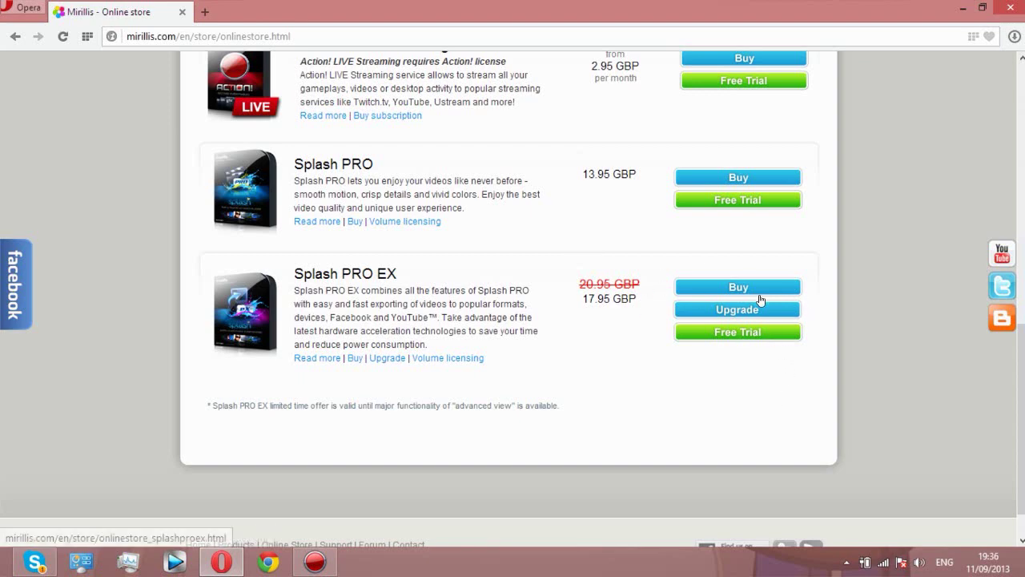
{"action": "scroll", "coordinate": [756, 295], "scroll_direction": "up", "scroll_amount": 3}
{"action": "scroll", "coordinate": [756, 295], "scroll_direction": "up", "scroll_amount": 1}
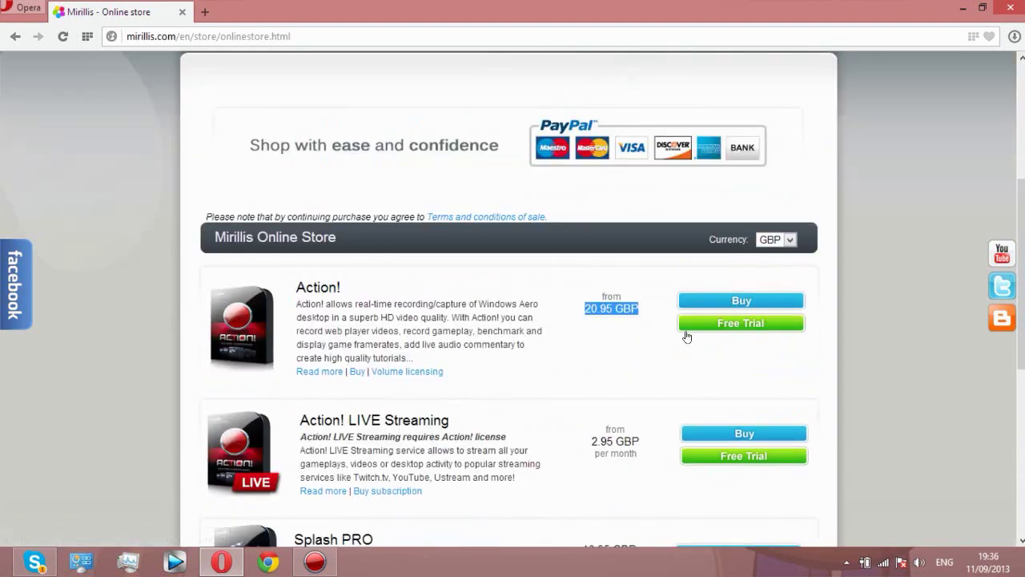
{"action": "left_click_drag", "start_coordinate": [431, 330], "coordinate": [357, 331]}
{"action": "left_click_drag", "start_coordinate": [581, 309], "coordinate": [603, 308]}
{"action": "left_click", "coordinate": [633, 306]}
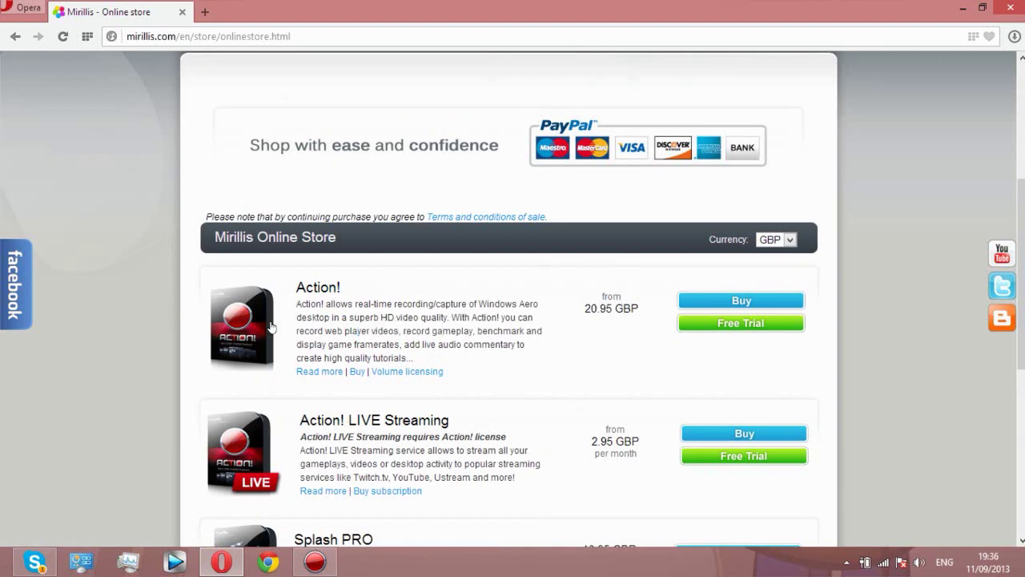
Step: Minimize the browser, return to the Action! recorder and open its General Settings
{"action": "left_click", "coordinate": [962, 8]}
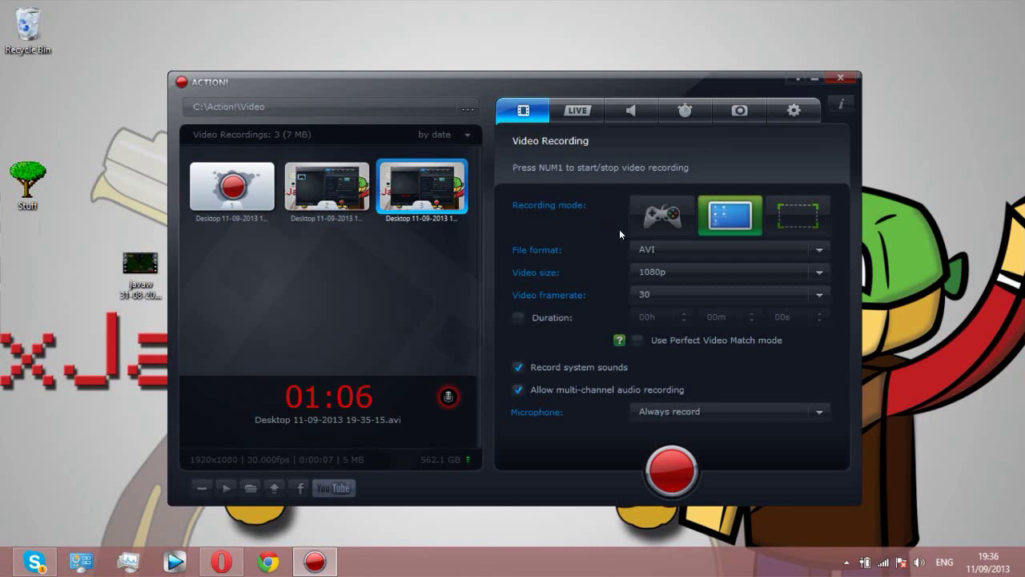
{"action": "left_click", "coordinate": [787, 113]}
{"action": "left_click", "coordinate": [531, 172]}
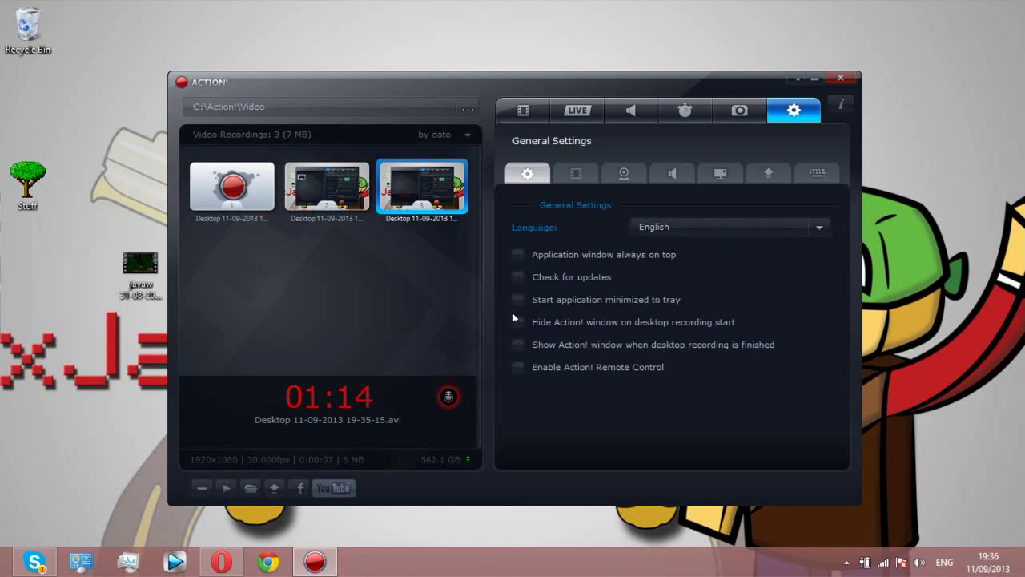
Step: Review the Video Recording Settings, including the video quality levels and the overlay graphics positions
{"action": "left_click", "coordinate": [576, 174]}
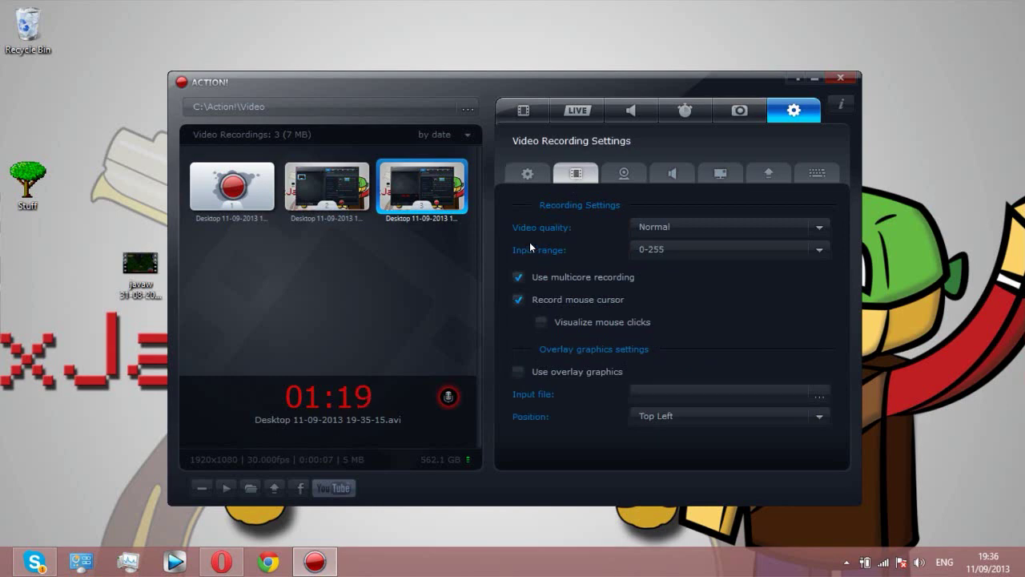
{"action": "left_click", "coordinate": [678, 227]}
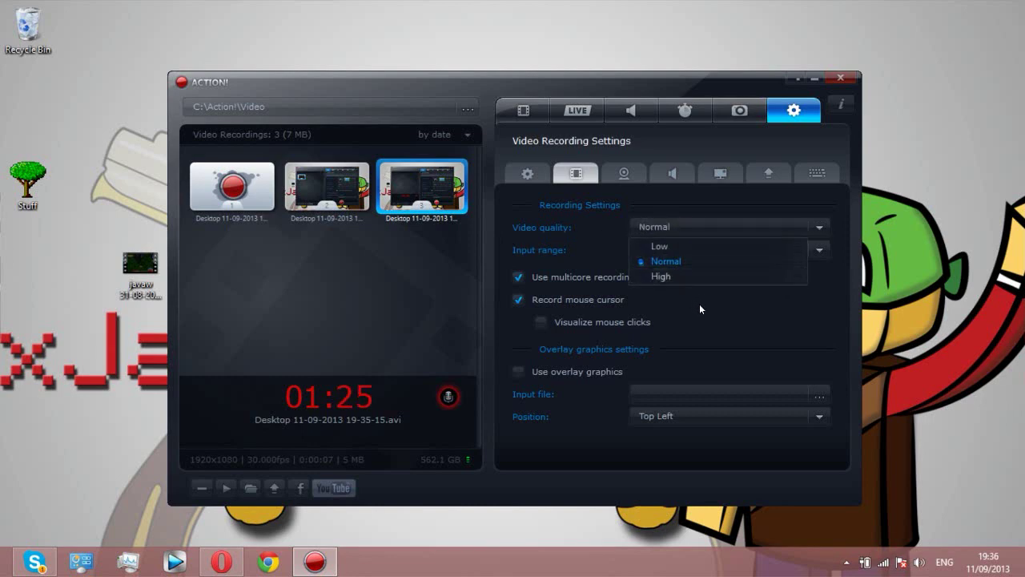
{"action": "left_click", "coordinate": [722, 308]}
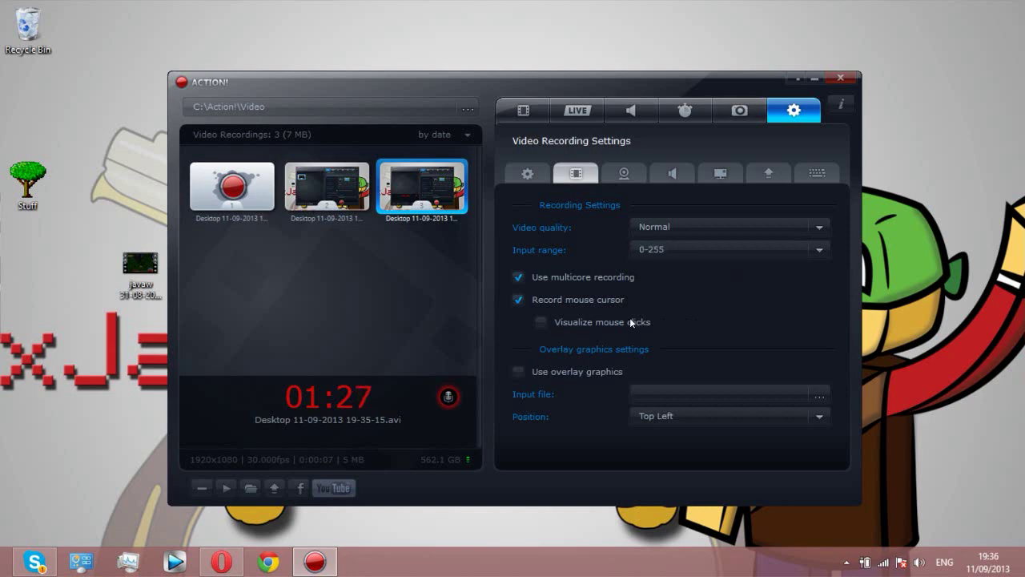
{"action": "left_click", "coordinate": [541, 323]}
{"action": "left_click", "coordinate": [719, 417]}
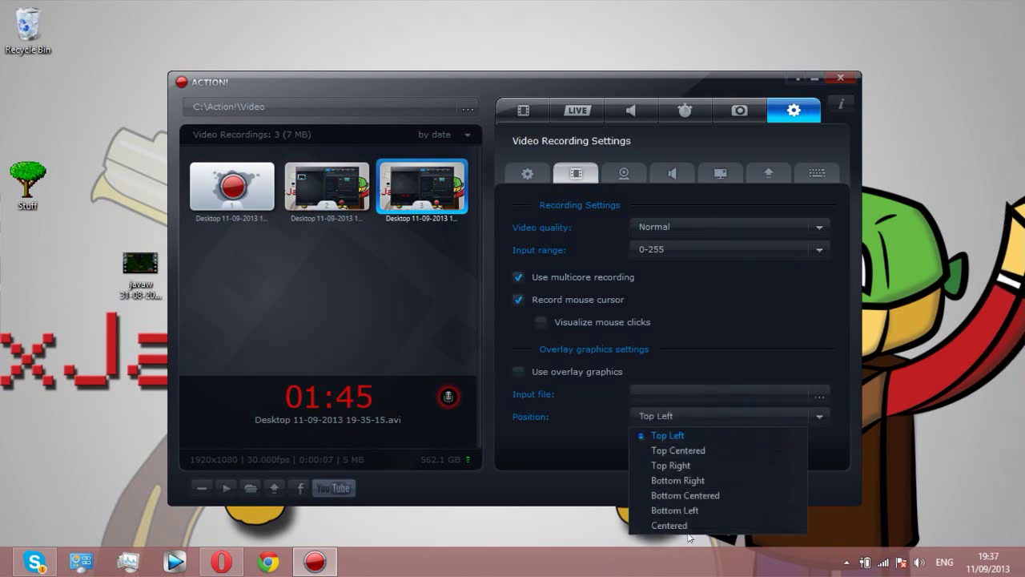
{"action": "left_click", "coordinate": [689, 433]}
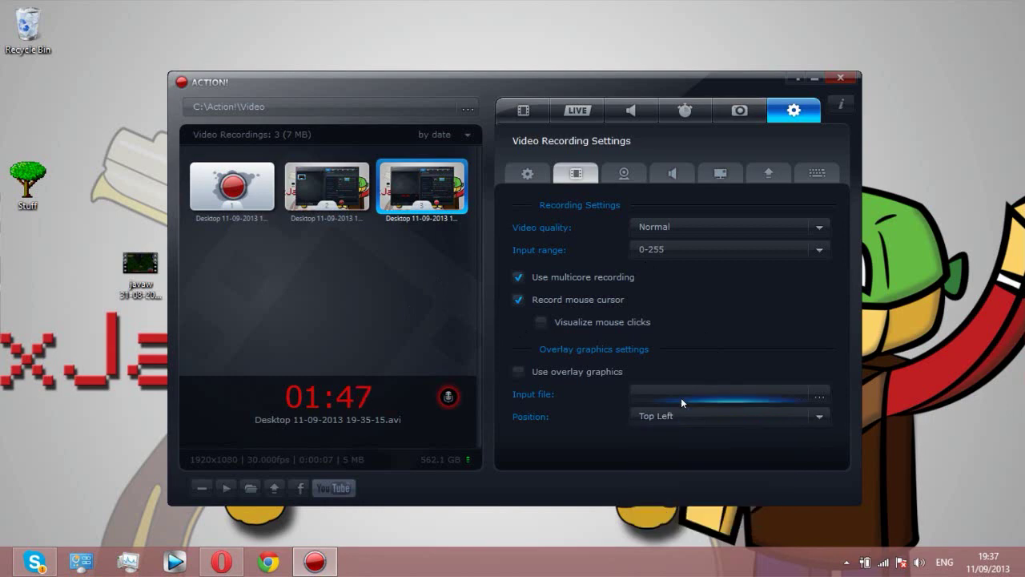
Step: Open the Webcam Settings and examine the available webcam recording modes
{"action": "left_click", "coordinate": [612, 178]}
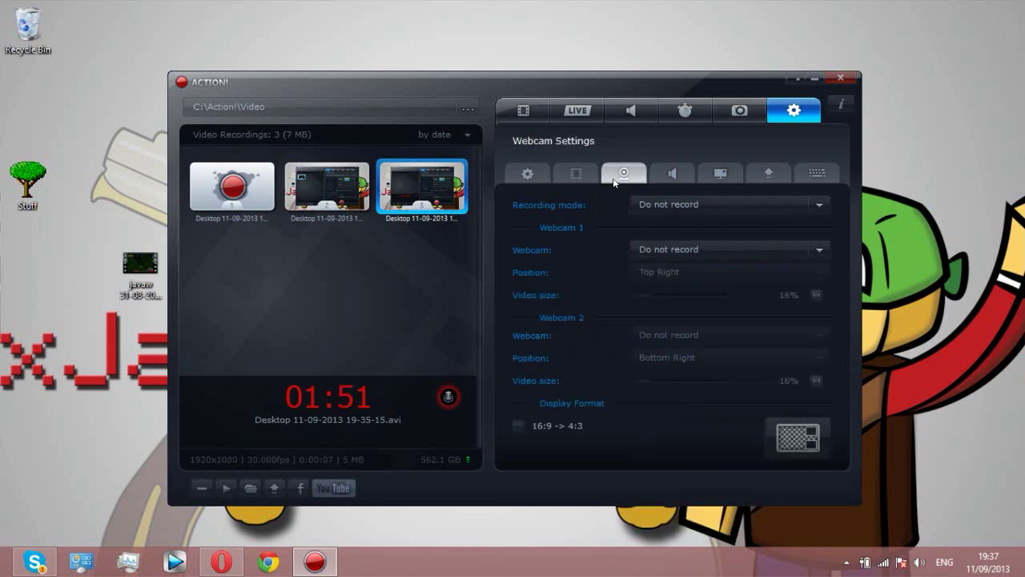
{"action": "left_click", "coordinate": [677, 207]}
{"action": "left_click", "coordinate": [676, 223]}
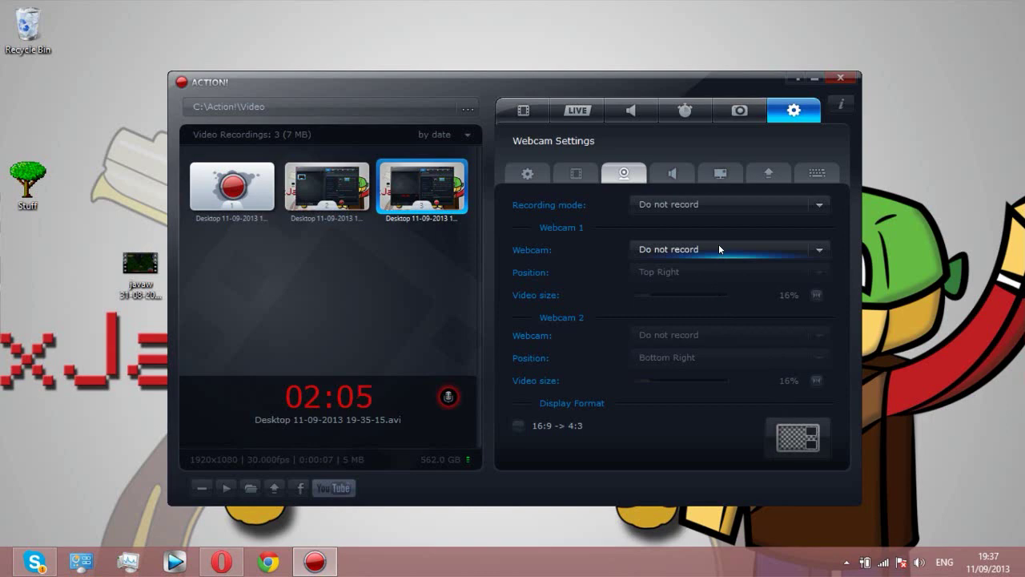
Step: In the Audio Settings, adjust the audio balance to 51 for the microphone and 49 for system sounds
{"action": "left_click", "coordinate": [677, 172]}
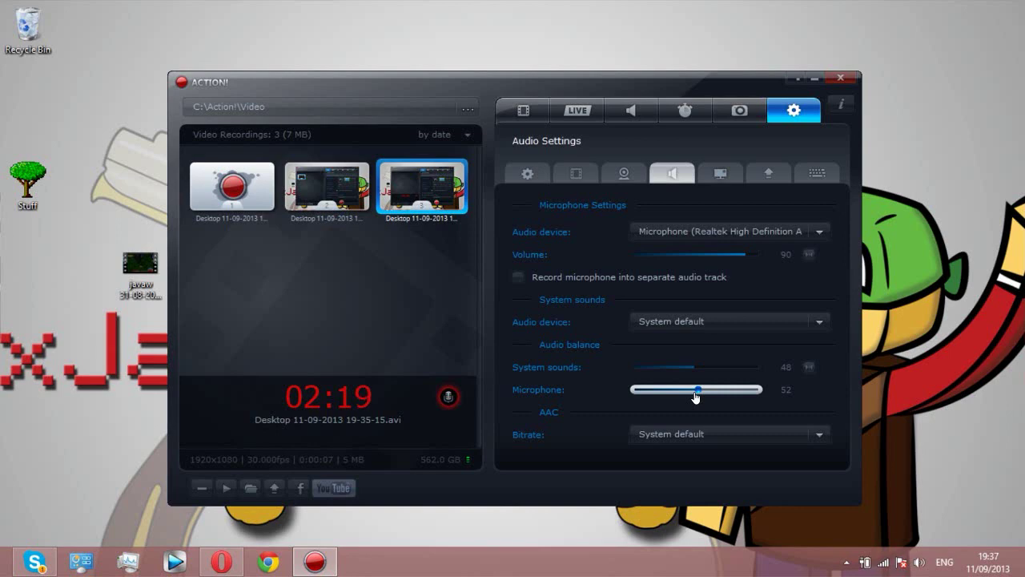
{"action": "mouse_move", "coordinate": [696, 397]}
{"action": "left_mouse_down"}
{"action": "mouse_move", "coordinate": [714, 395]}
{"action": "mouse_move", "coordinate": [695, 396]}
{"action": "left_mouse_up"}
{"action": "mouse_move", "coordinate": [696, 390]}
{"action": "left_mouse_down"}
{"action": "mouse_move", "coordinate": [723, 390]}
{"action": "mouse_move", "coordinate": [693, 394]}
{"action": "left_mouse_up"}
{"action": "mouse_move", "coordinate": [693, 394]}
{"action": "left_mouse_down"}
{"action": "mouse_move", "coordinate": [730, 402]}
{"action": "mouse_move", "coordinate": [694, 410]}
{"action": "mouse_move", "coordinate": [737, 407]}
{"action": "mouse_move", "coordinate": [693, 406]}
{"action": "left_mouse_up"}
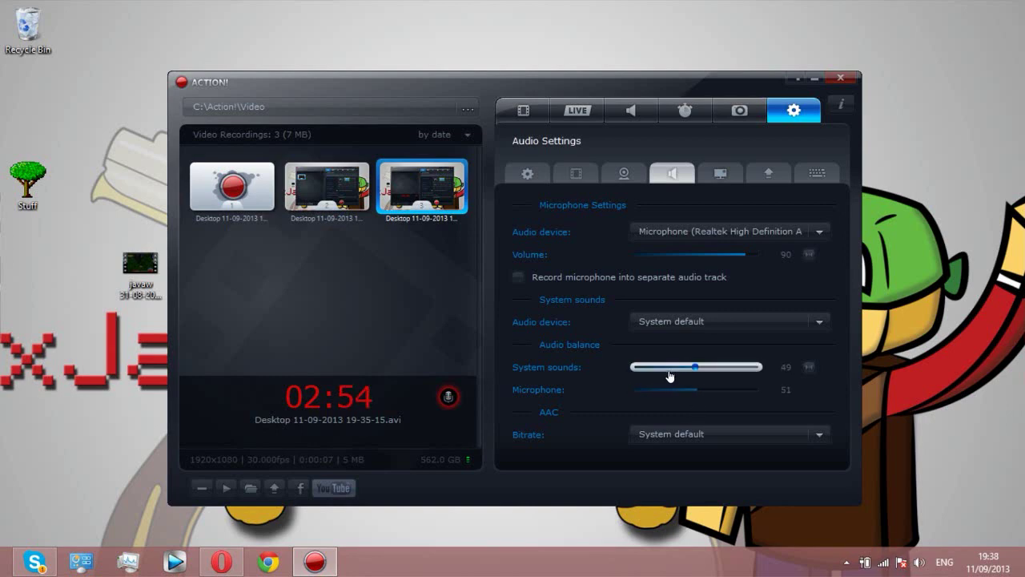
Step: Examine the AAC bitrate choices and the audio devices available for system sounds
{"action": "left_click", "coordinate": [720, 439]}
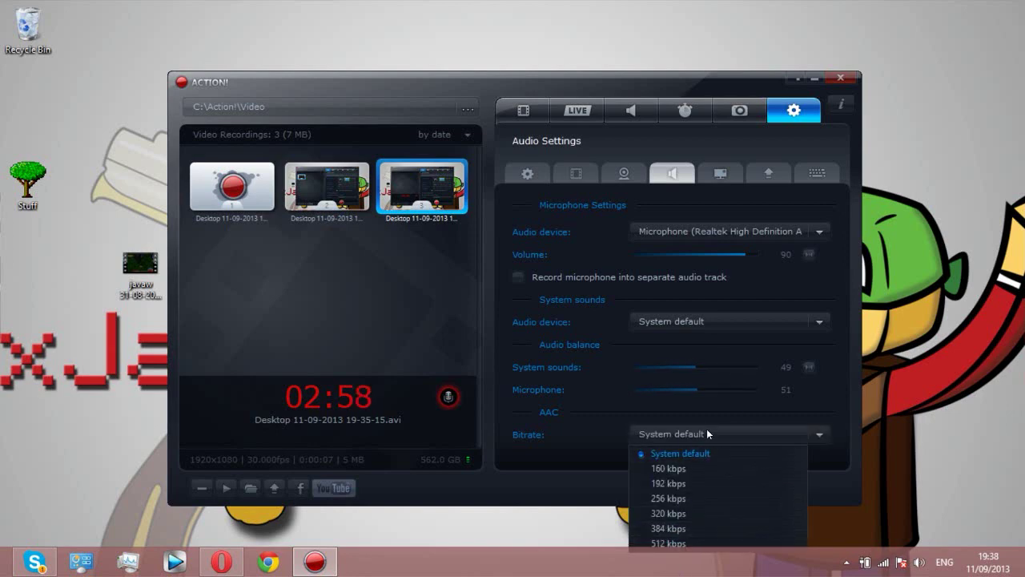
{"action": "left_click", "coordinate": [706, 427]}
{"action": "left_click", "coordinate": [704, 322]}
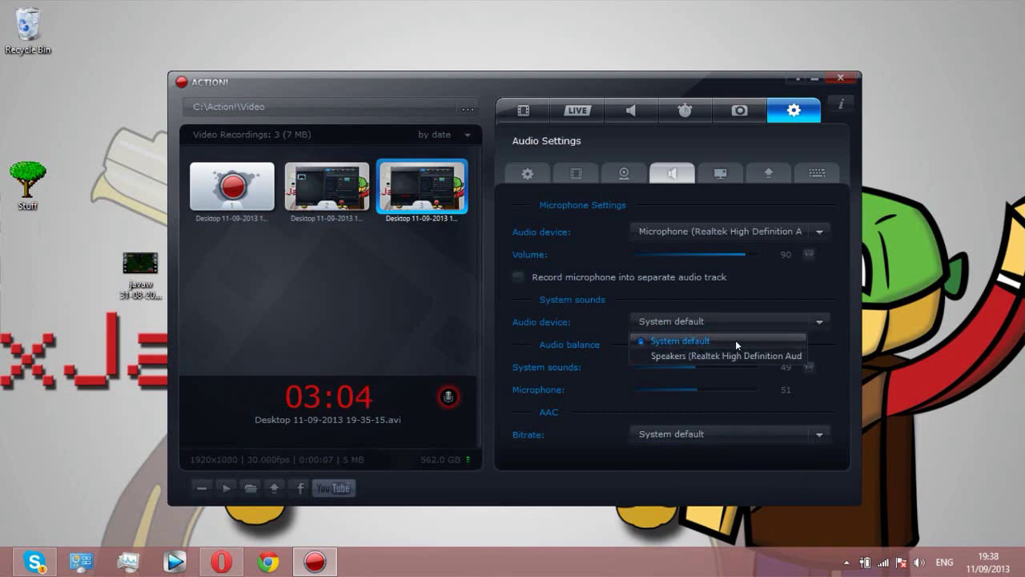
{"action": "left_click", "coordinate": [684, 323]}
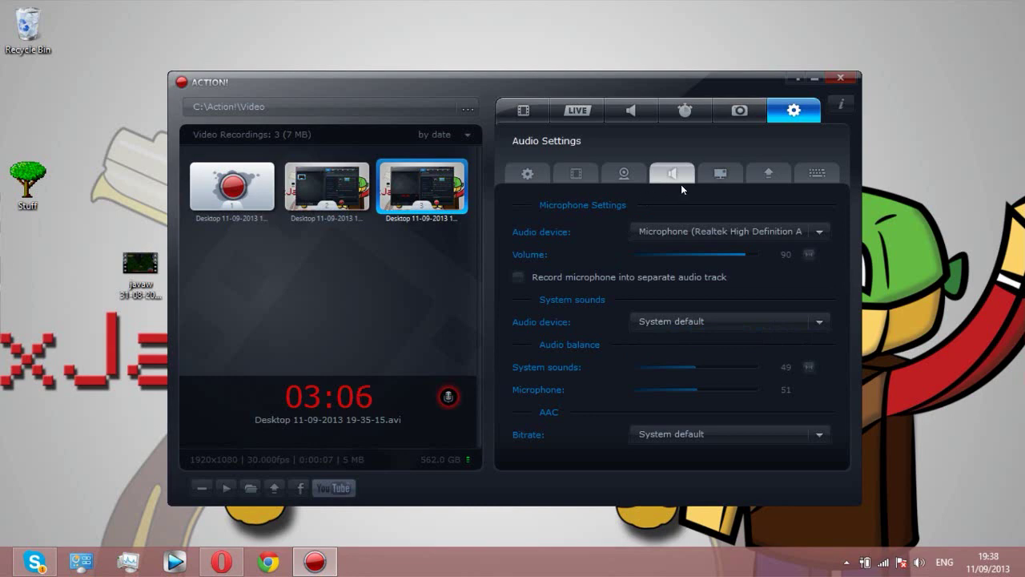
Step: View the HUD Settings, and turn off automatic splitting of files into parts for YouTube in the Export Settings
{"action": "left_click", "coordinate": [717, 182]}
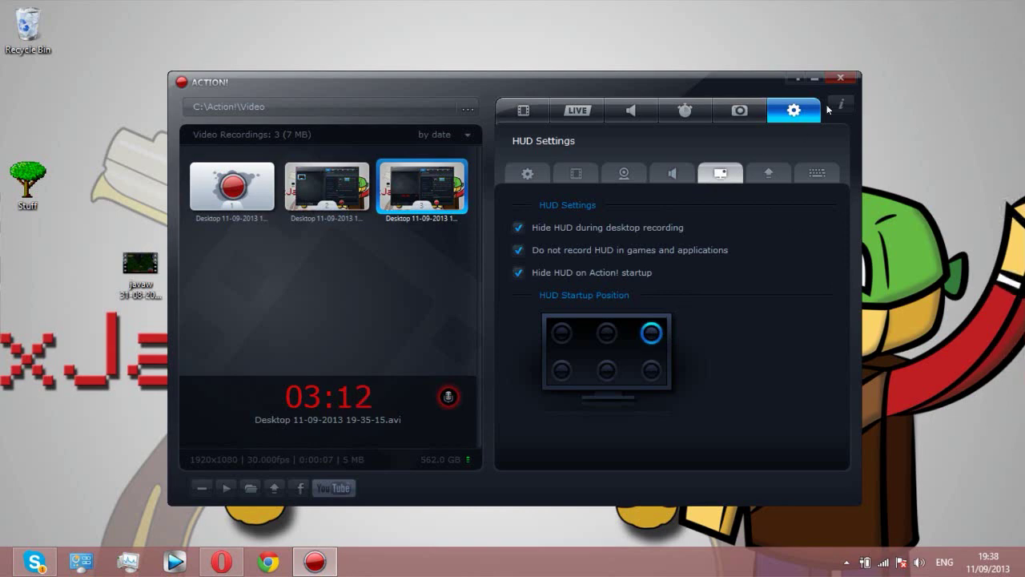
{"action": "left_click", "coordinate": [759, 174]}
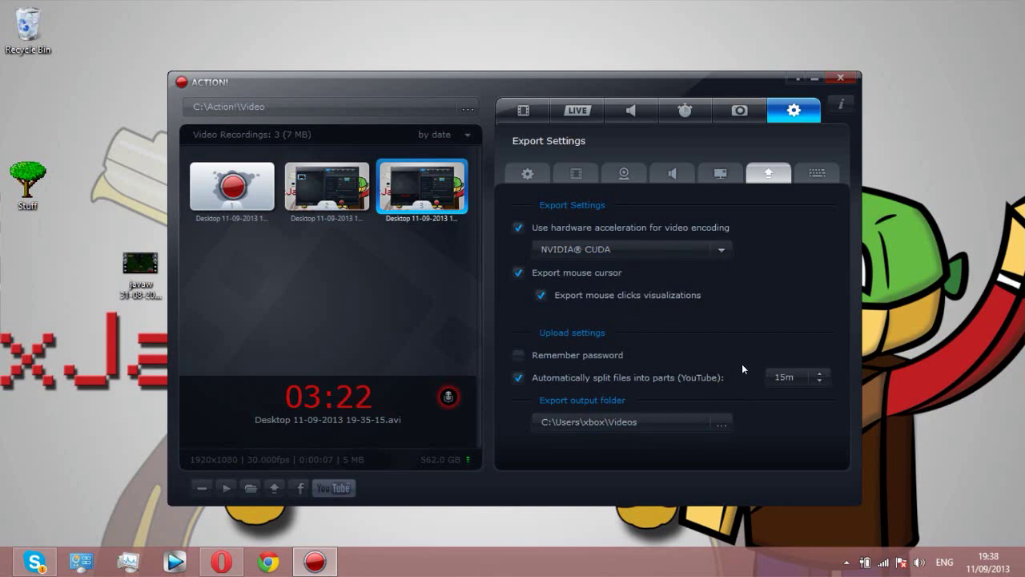
{"action": "left_click", "coordinate": [514, 378]}
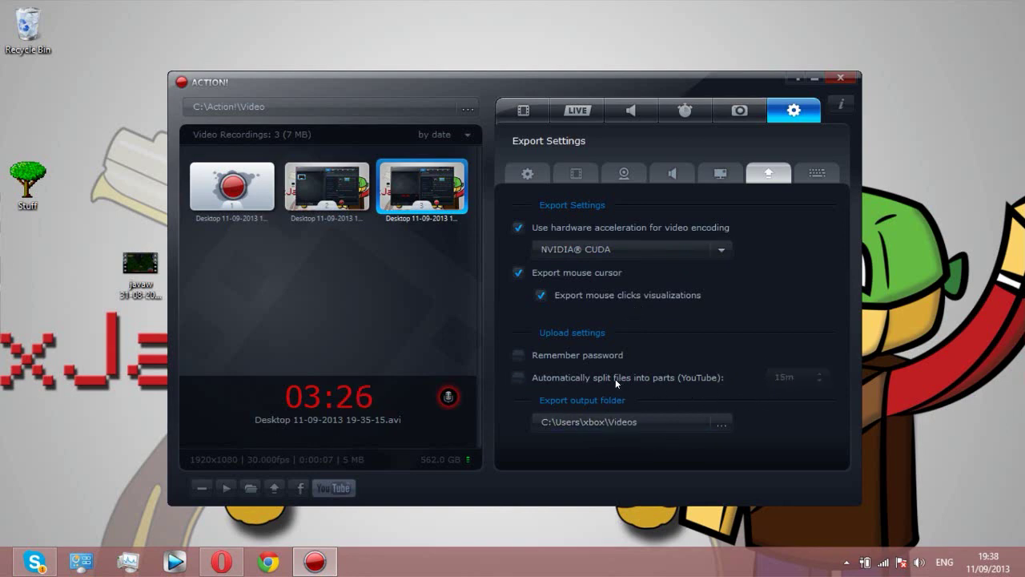
Step: Review both pages of the Hotkeys Settings, including the Record Video hotkey
{"action": "left_click", "coordinate": [815, 179]}
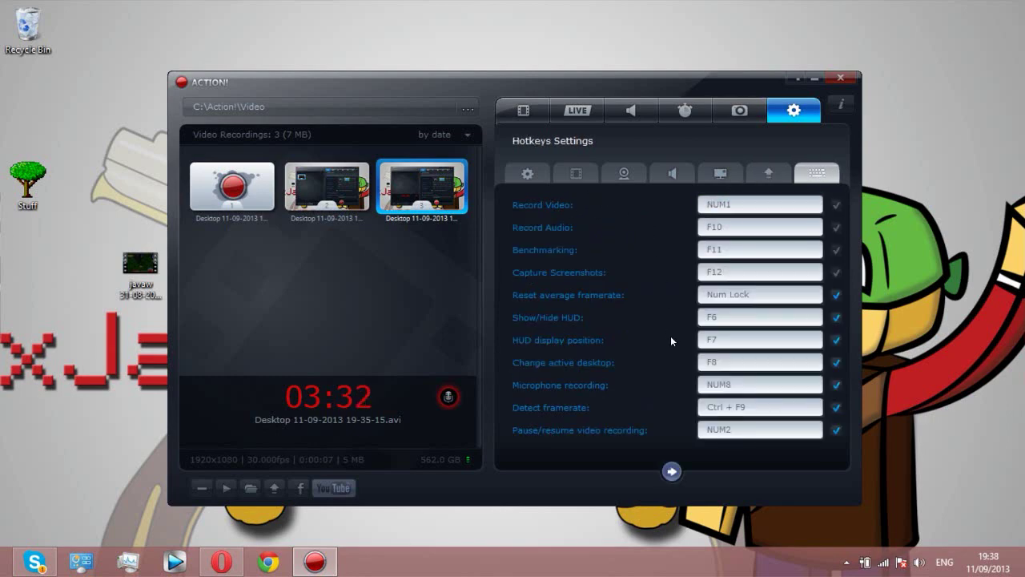
{"action": "left_click", "coordinate": [672, 471]}
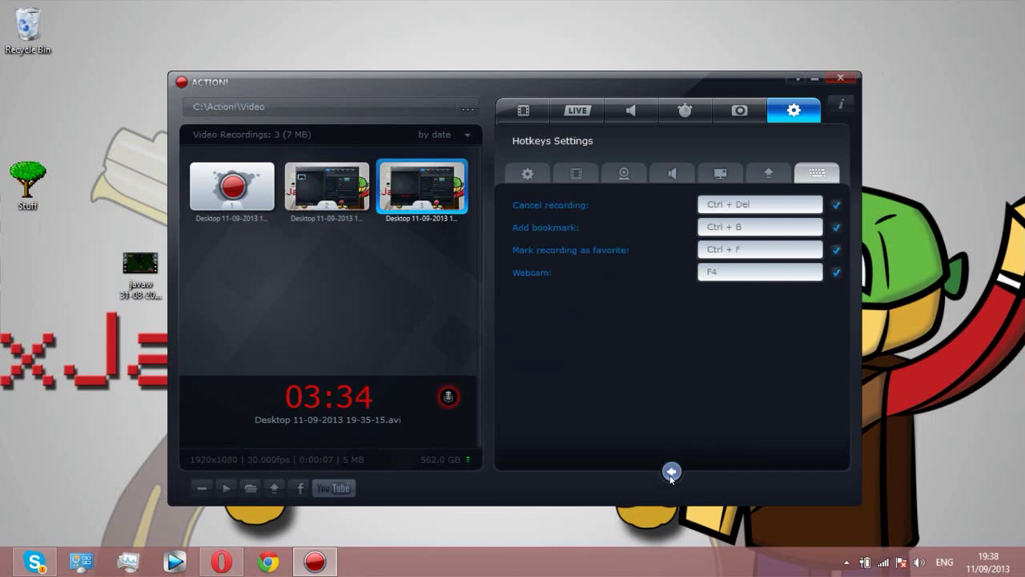
{"action": "left_click", "coordinate": [672, 471]}
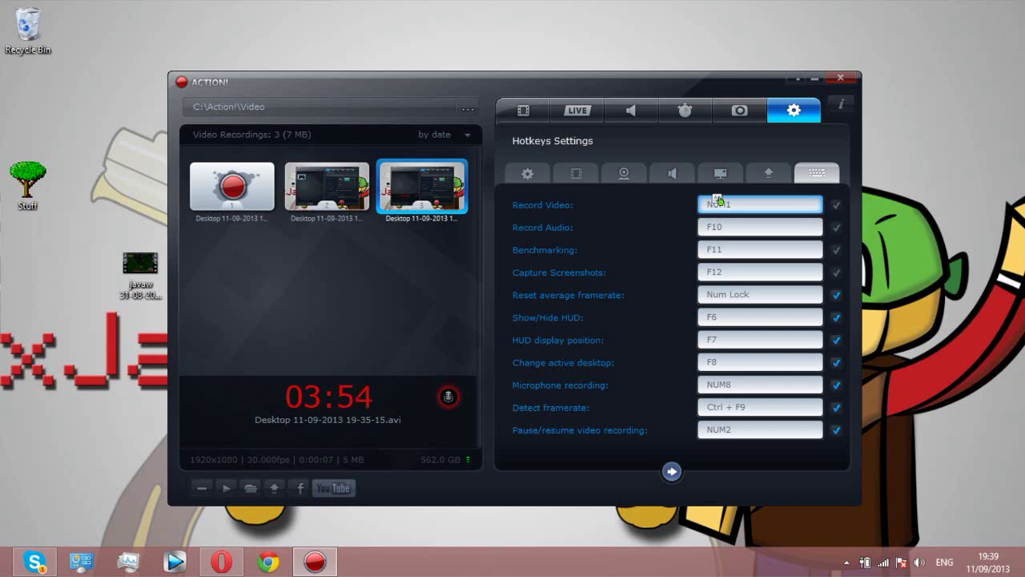
{"action": "left_click", "coordinate": [805, 174]}
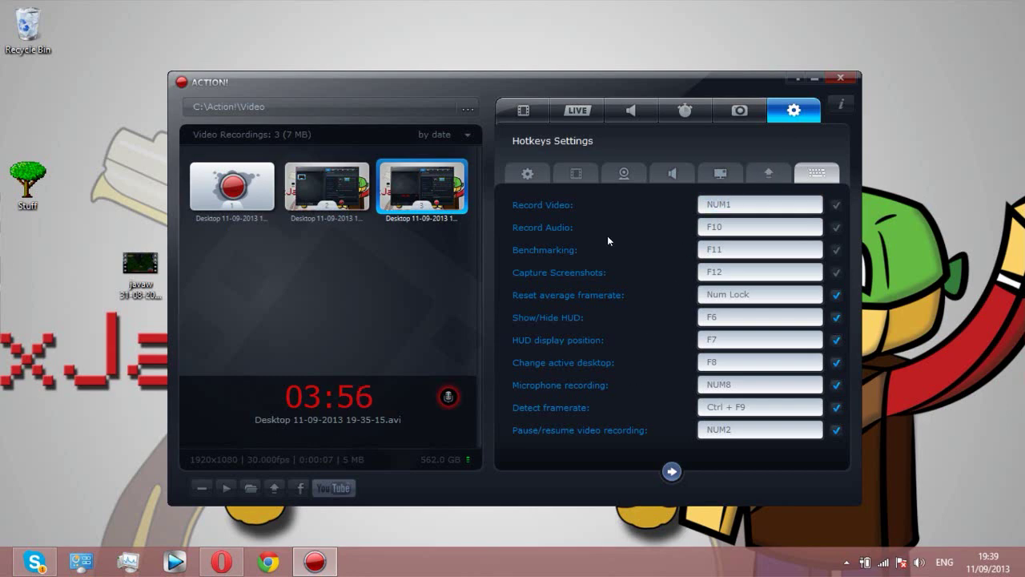
Step: Look over the screenshot capture, benchmarking and audio recording sections, and return to Video Recording
{"action": "left_click", "coordinate": [741, 109]}
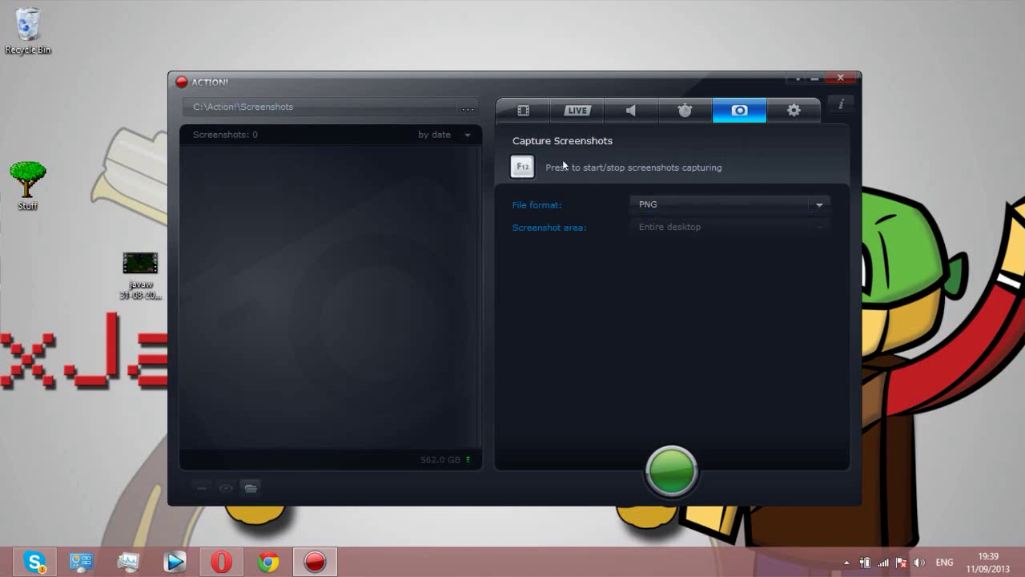
{"action": "left_click", "coordinate": [693, 116]}
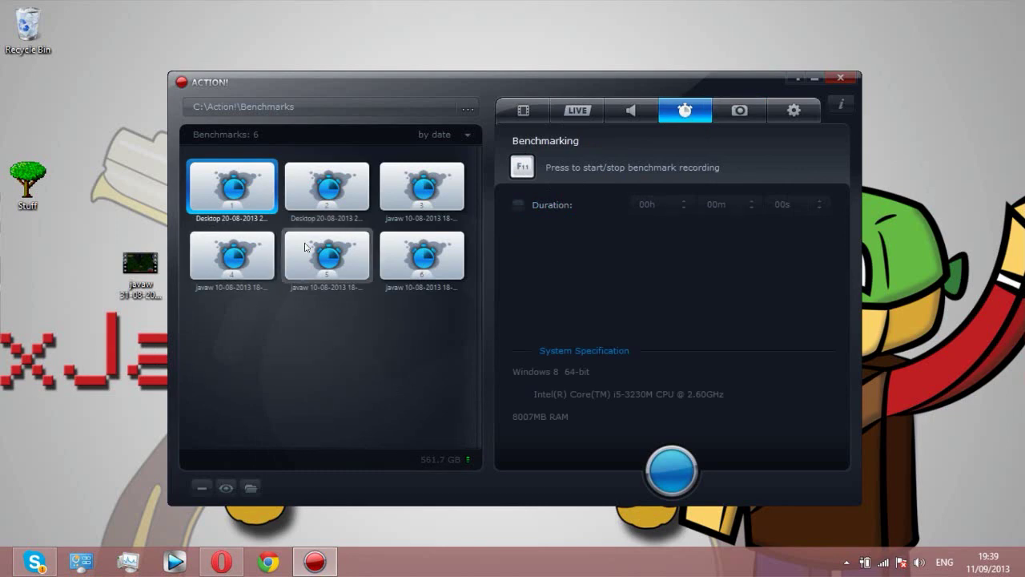
{"action": "left_click", "coordinate": [637, 116]}
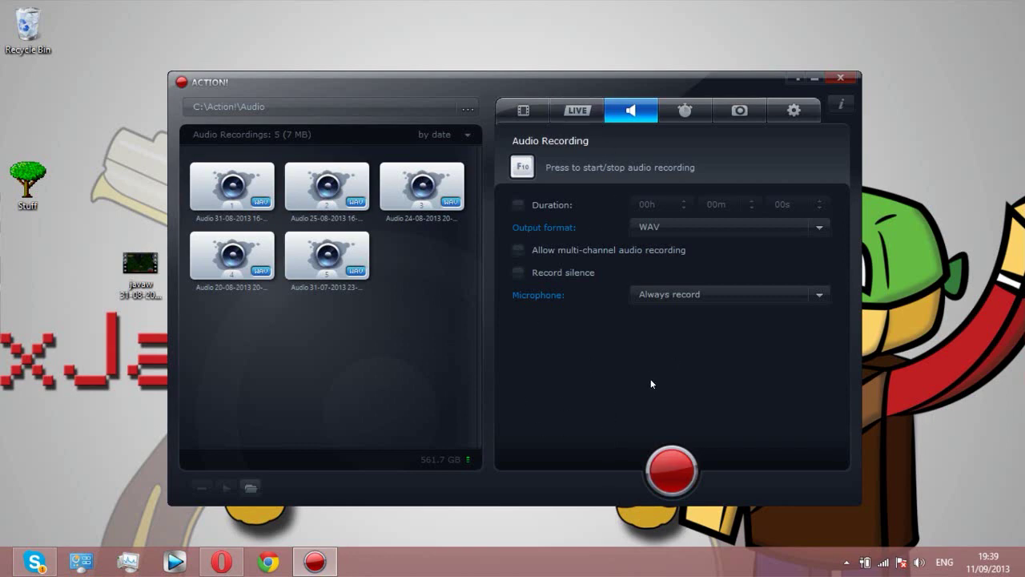
{"action": "left_click", "coordinate": [532, 119]}
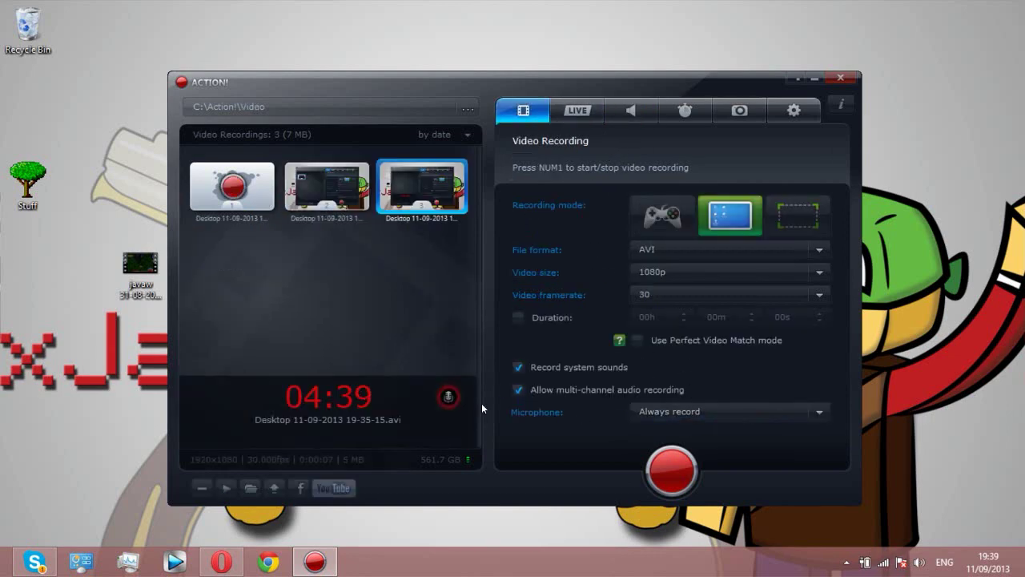
Step: Examine the video size and framerate choices in the LIVE Streaming settings, leaving both unchanged
{"action": "left_click", "coordinate": [574, 112]}
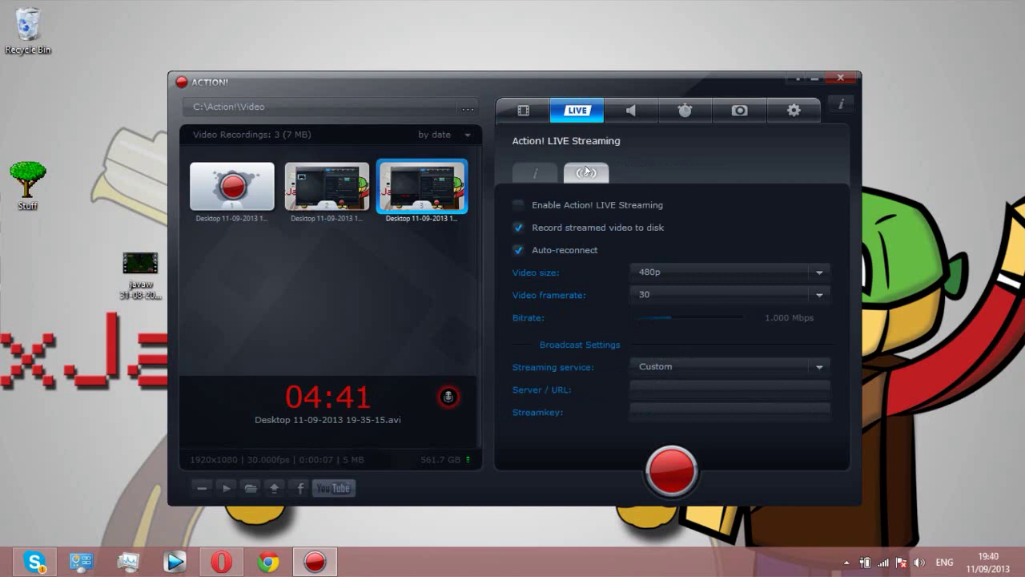
{"action": "left_click", "coordinate": [670, 272]}
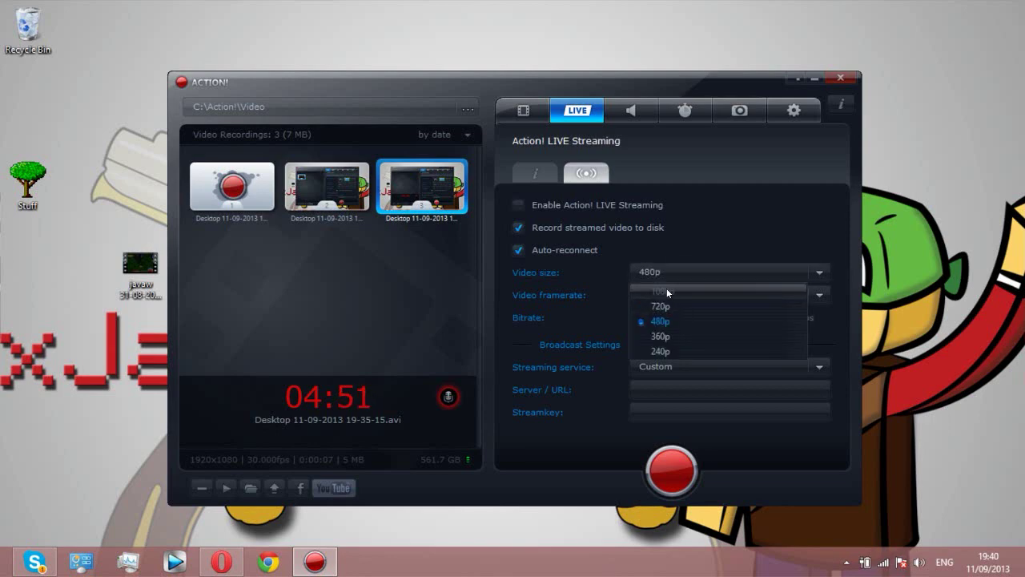
{"action": "left_click", "coordinate": [689, 245]}
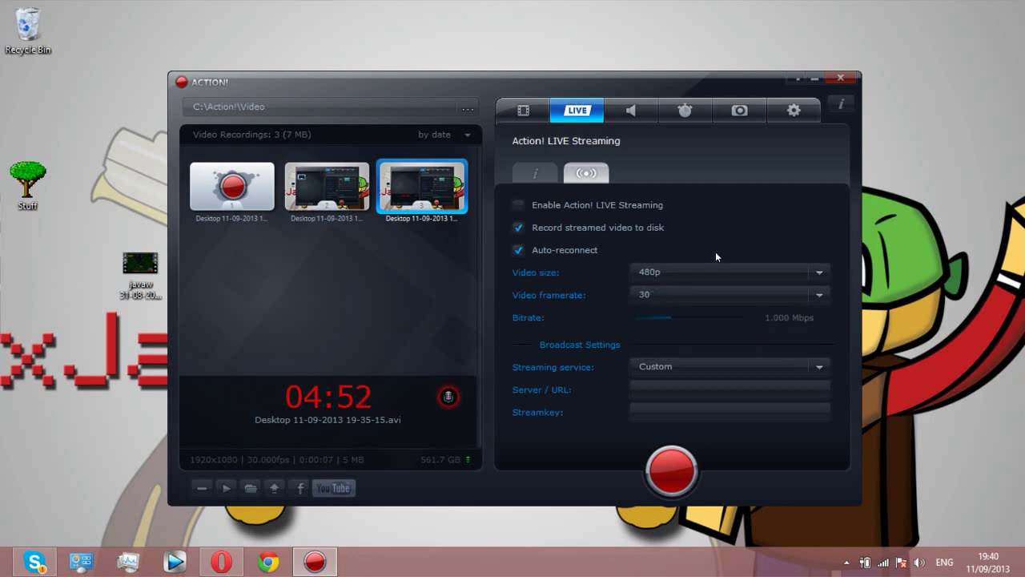
{"action": "left_click", "coordinate": [744, 296]}
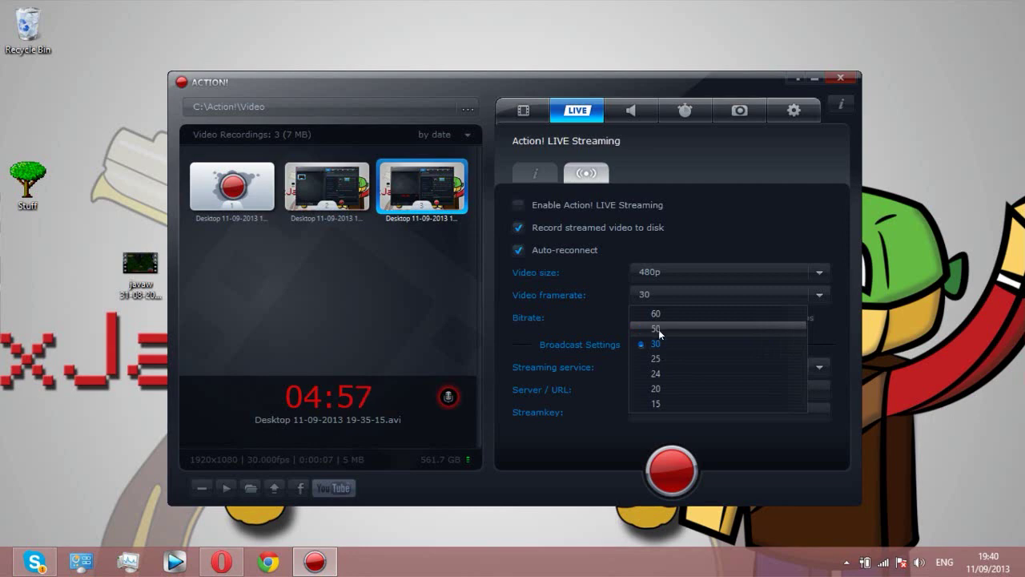
{"action": "left_click", "coordinate": [700, 231]}
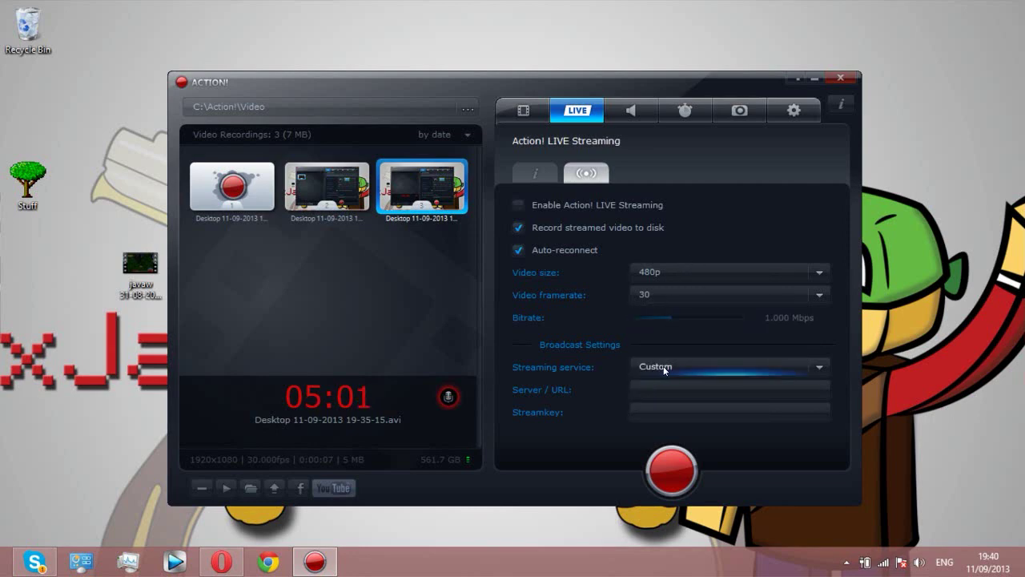
Step: Examine the streaming services offered in the Broadcast Settings, such as Twitch.tv/Justin.tv and YouTube, without choosing one
{"action": "left_click", "coordinate": [686, 368]}
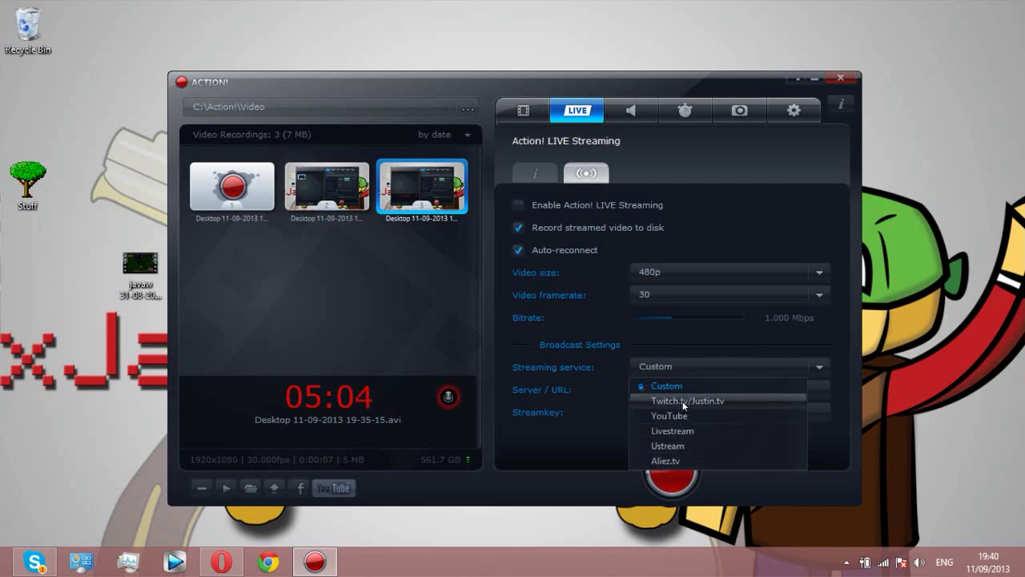
{"action": "left_click", "coordinate": [684, 327]}
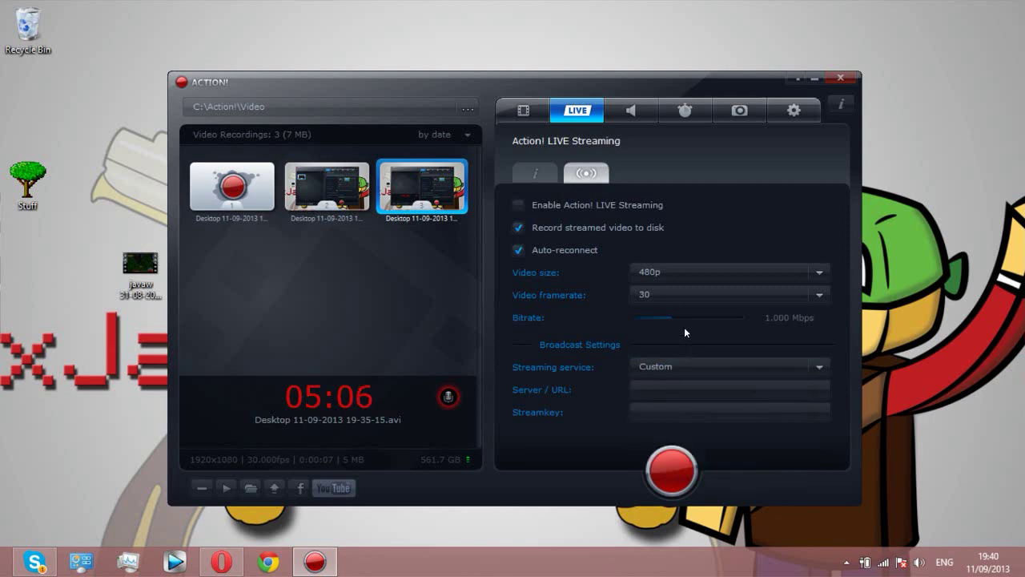
{"action": "left_click", "coordinate": [685, 388]}
{"action": "left_click", "coordinate": [676, 366]}
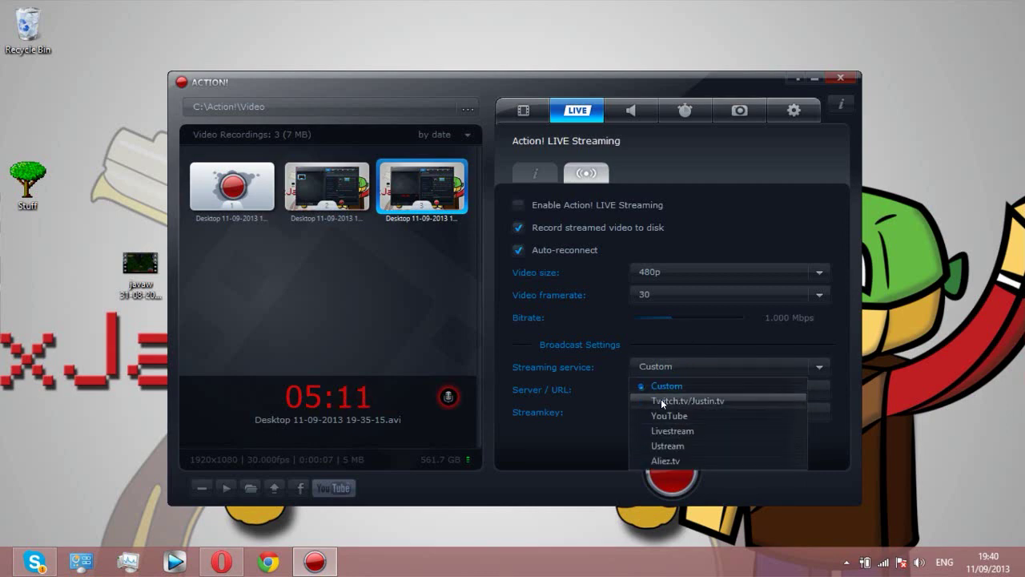
{"action": "left_click", "coordinate": [593, 320]}
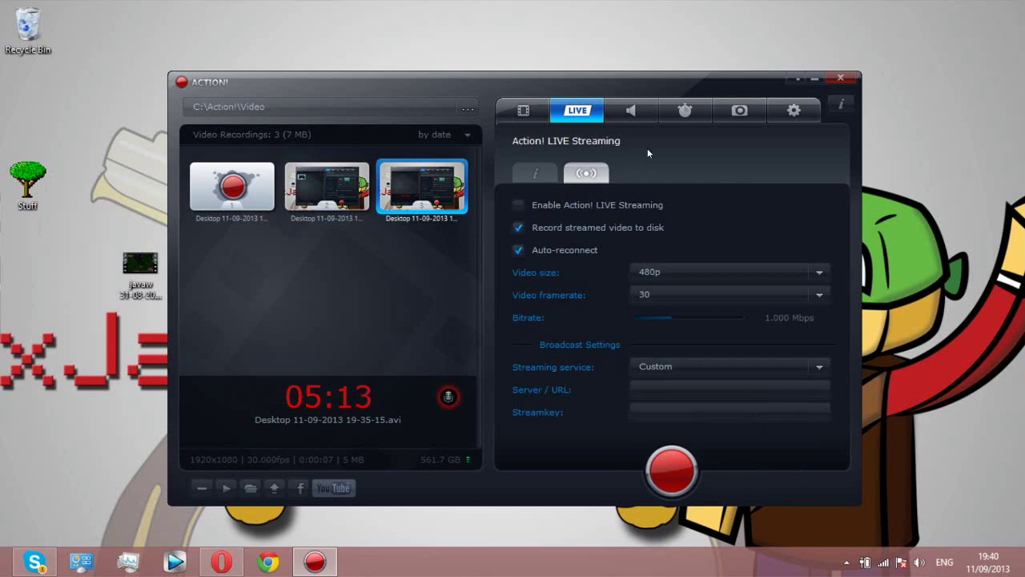
Step: Return to Video Recording and examine its file format, video size and framerate choices without changing them
{"action": "left_click", "coordinate": [523, 111]}
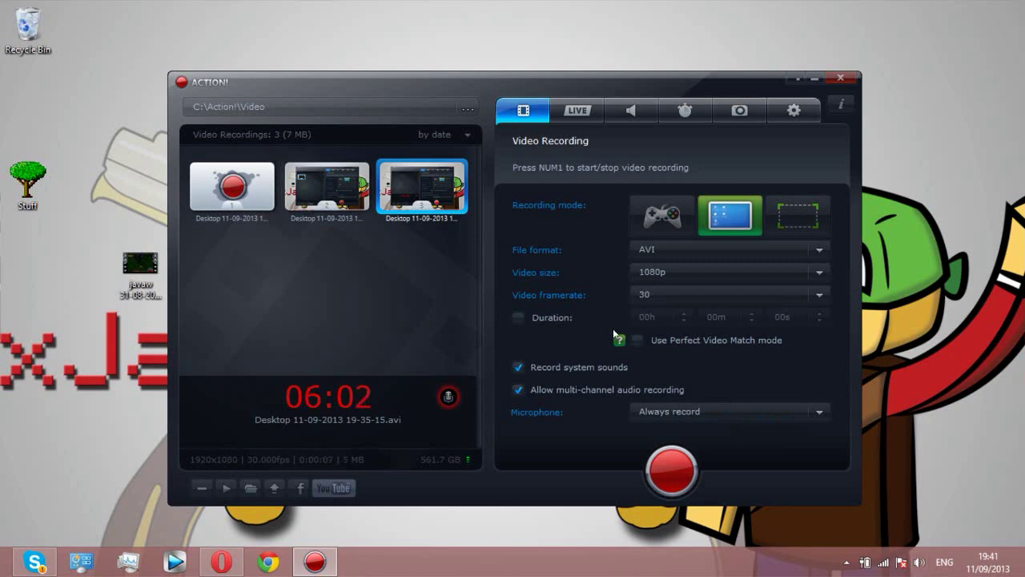
{"action": "left_click", "coordinate": [719, 251]}
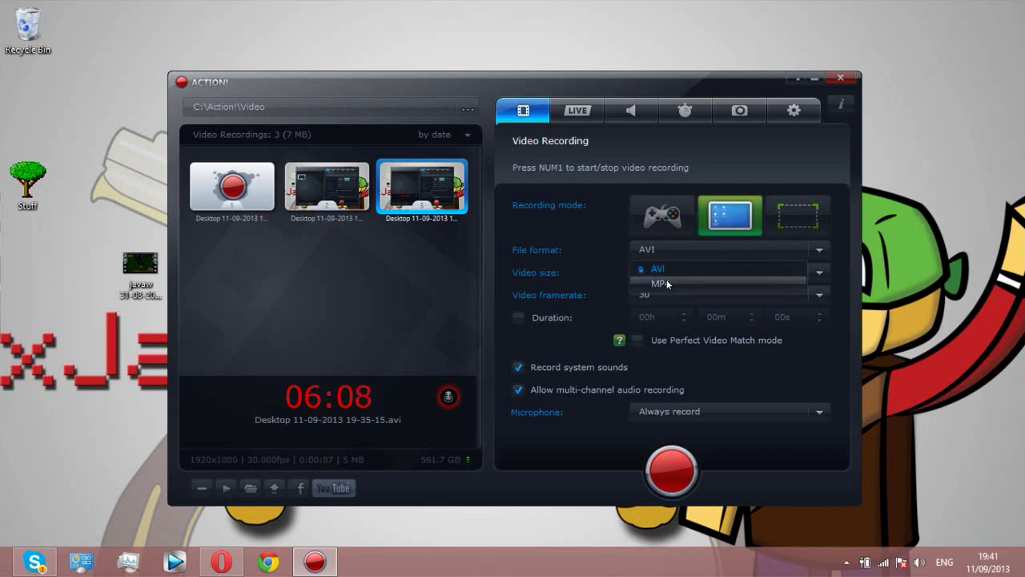
{"action": "left_click", "coordinate": [670, 252]}
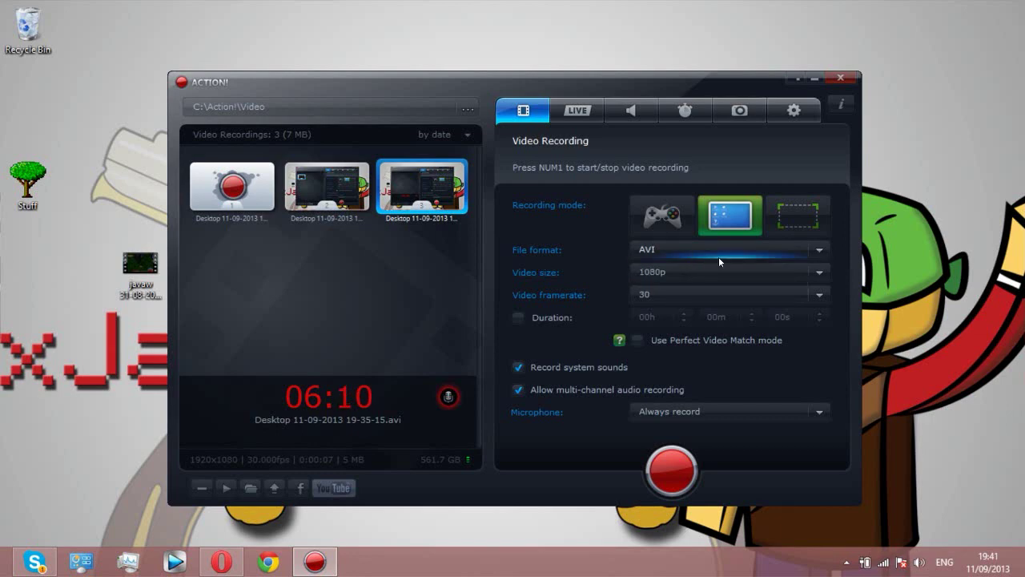
{"action": "left_click", "coordinate": [750, 271]}
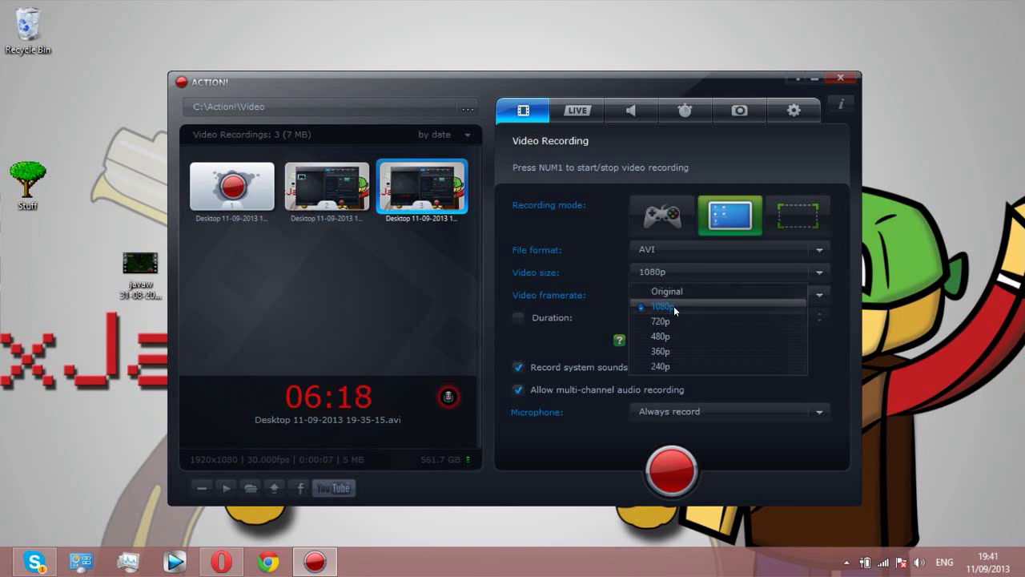
{"action": "left_click", "coordinate": [588, 241]}
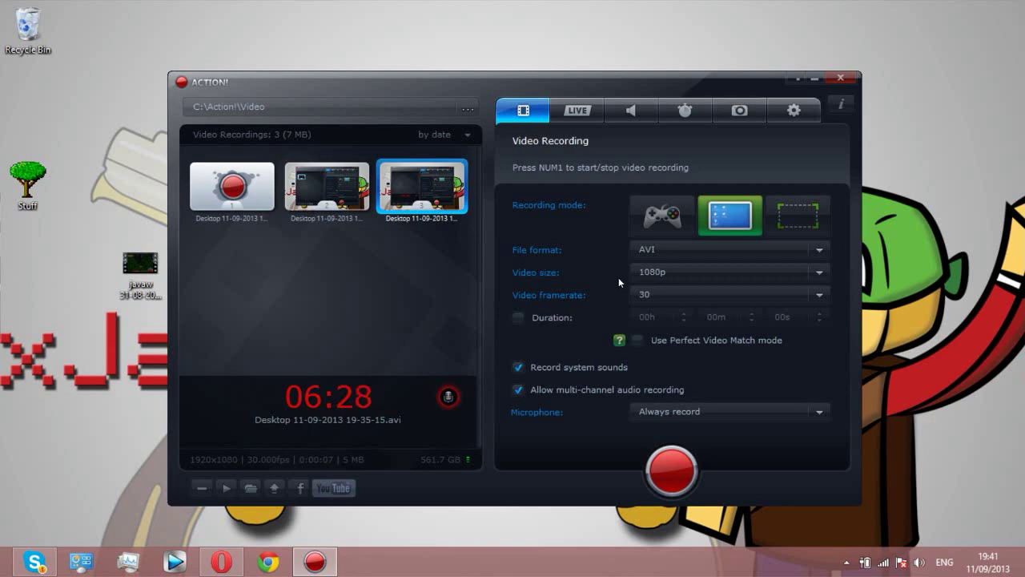
{"action": "left_click", "coordinate": [649, 295]}
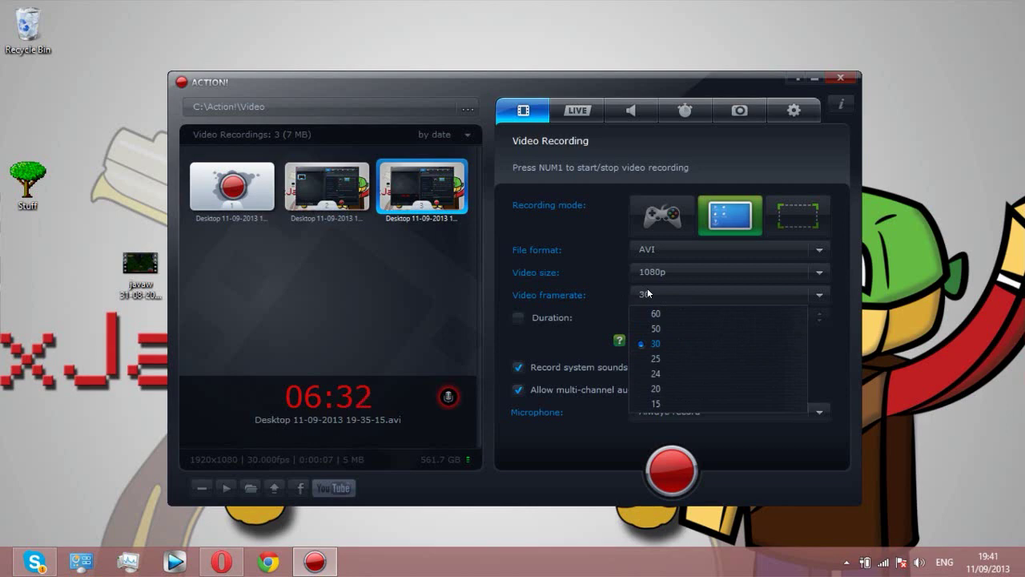
{"action": "left_click", "coordinate": [648, 294]}
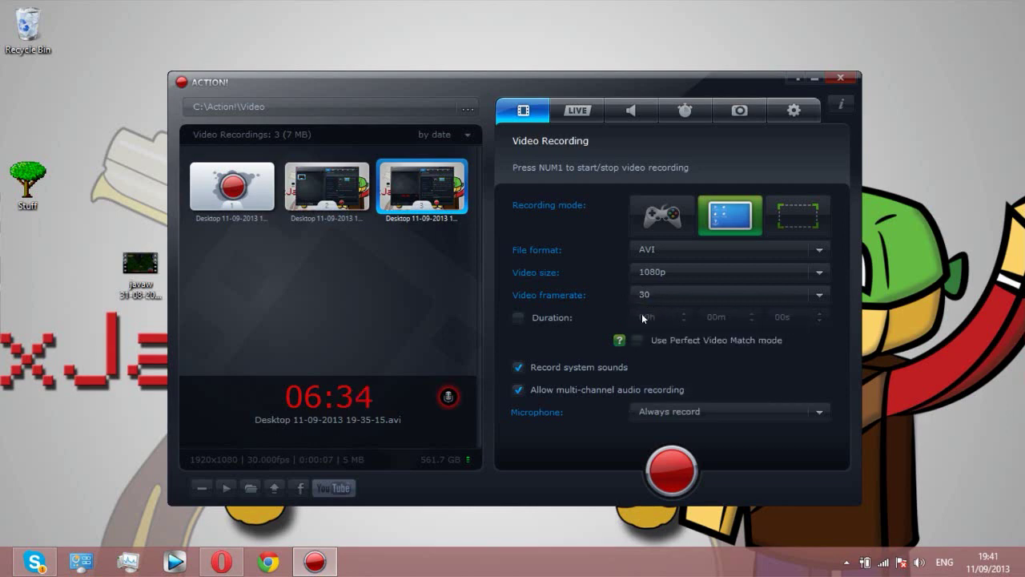